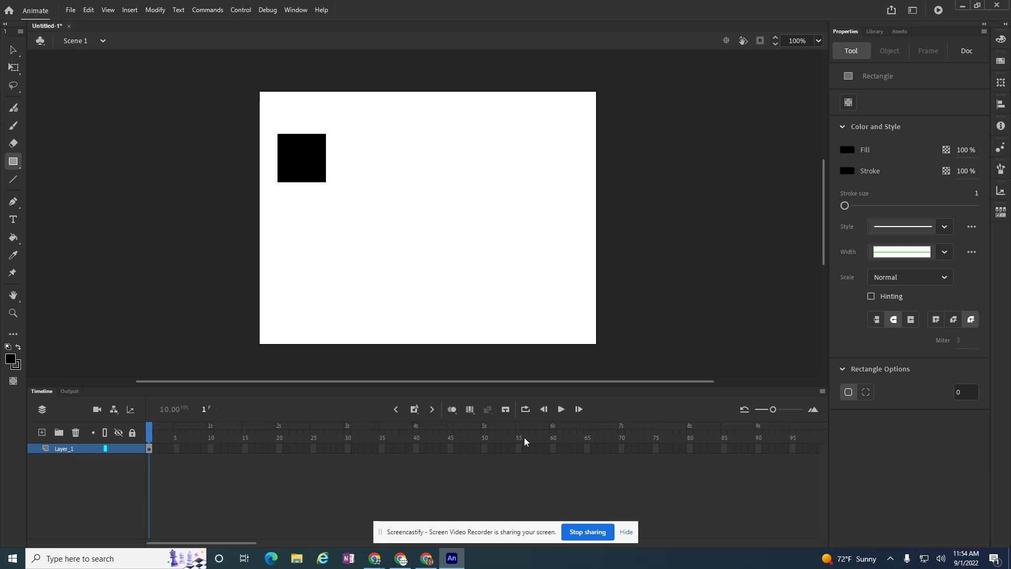
Widen the timeline frames slightly and select the black square's fill together with its outline using the Selection tool
{"action": "left_click_drag", "start_coordinate": [773, 409], "coordinate": [776, 409]}
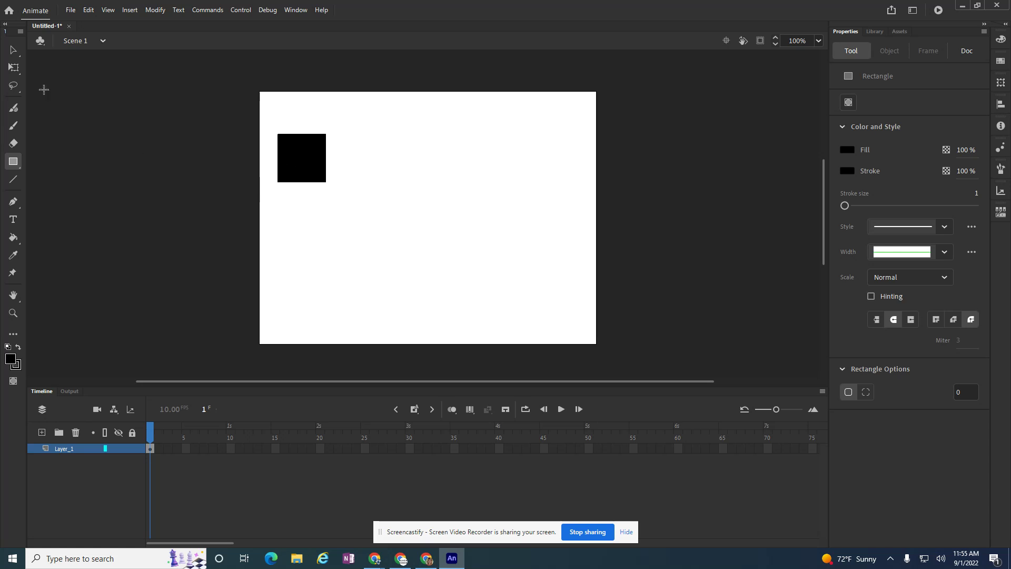
{"action": "left_click", "coordinate": [13, 50]}
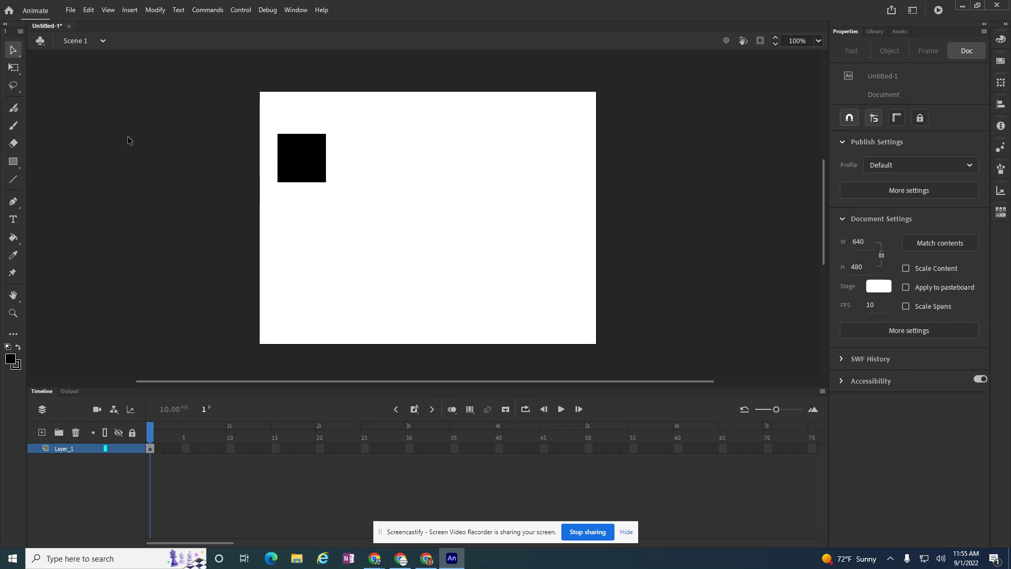
{"action": "left_click", "coordinate": [314, 173]}
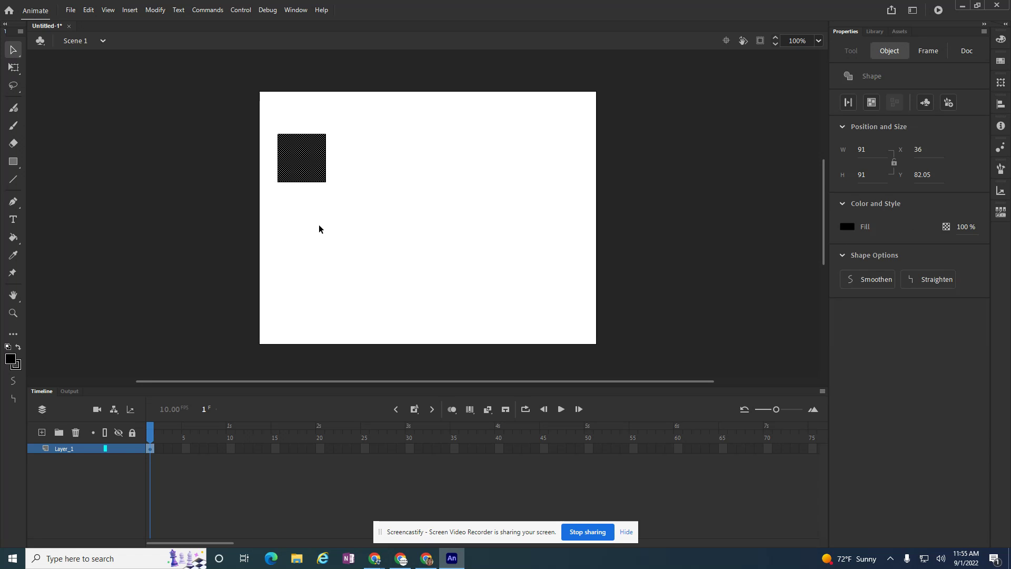
{"action": "double_click", "coordinate": [308, 170]}
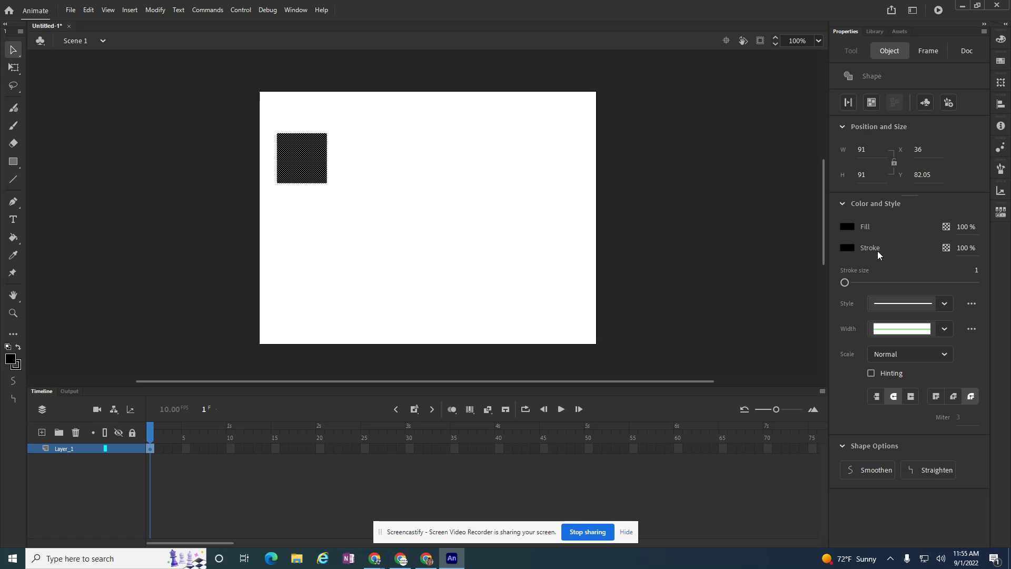
Move only the square's fill out of its outline to about X 137, and undo that move
{"action": "left_click", "coordinate": [520, 192]}
{"action": "left_click", "coordinate": [311, 171]}
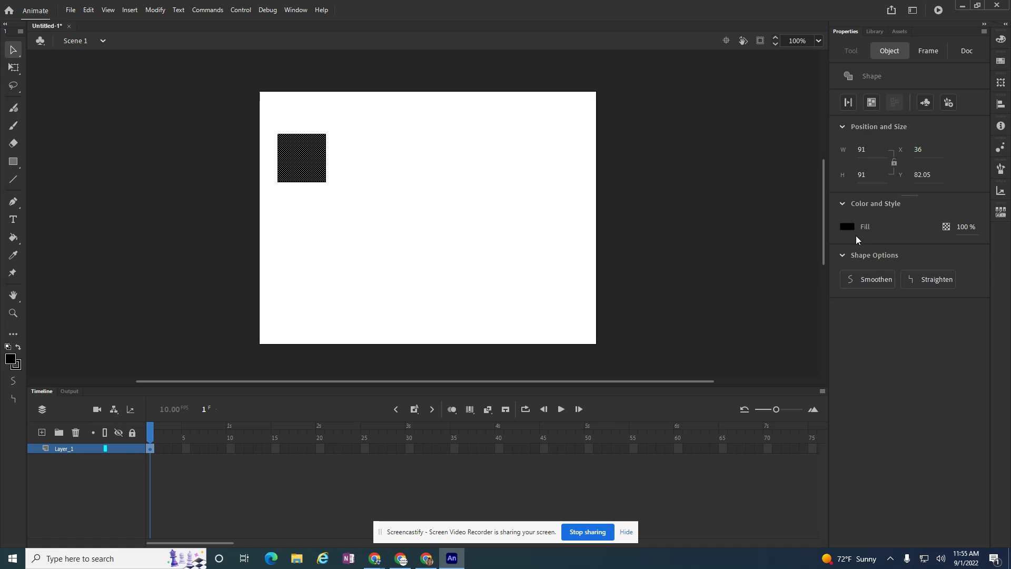
{"action": "left_click_drag", "start_coordinate": [311, 171], "coordinate": [381, 169]}
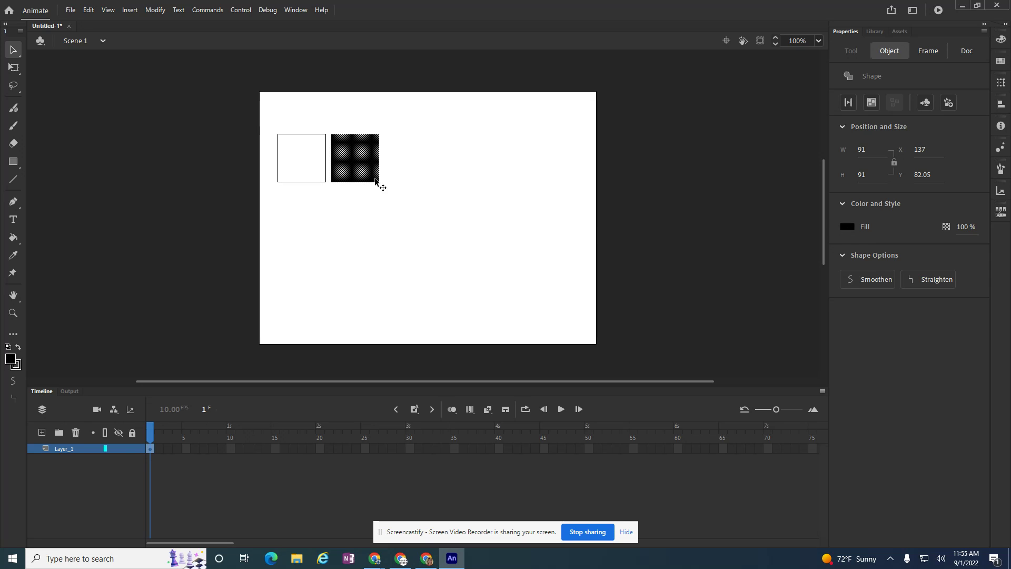
{"action": "key", "text": "ctrl+z"}
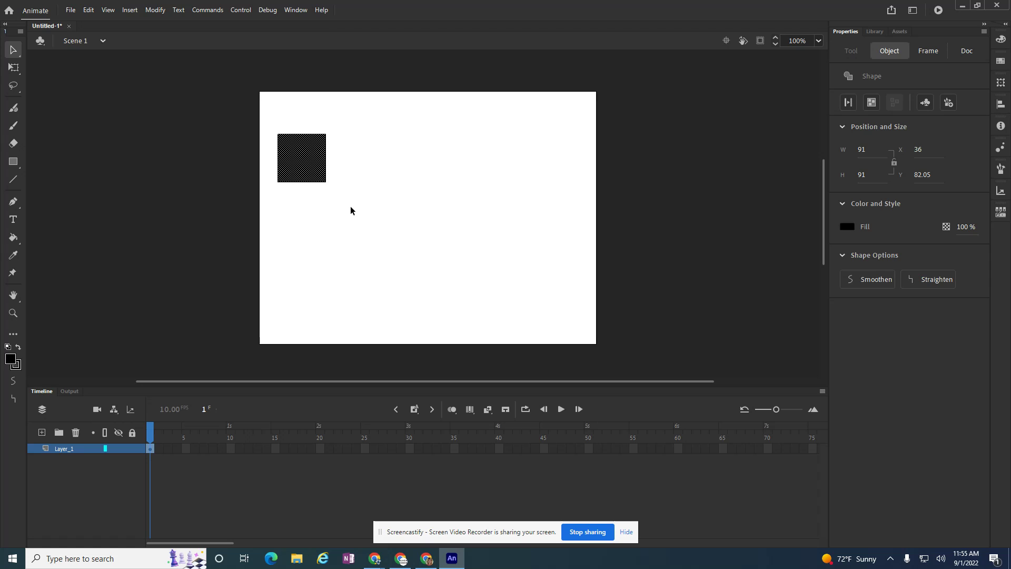
Insert a keyframe at frame 2 and move the whole square down and right to about X 55, Y 95
{"action": "double_click", "coordinate": [299, 157]}
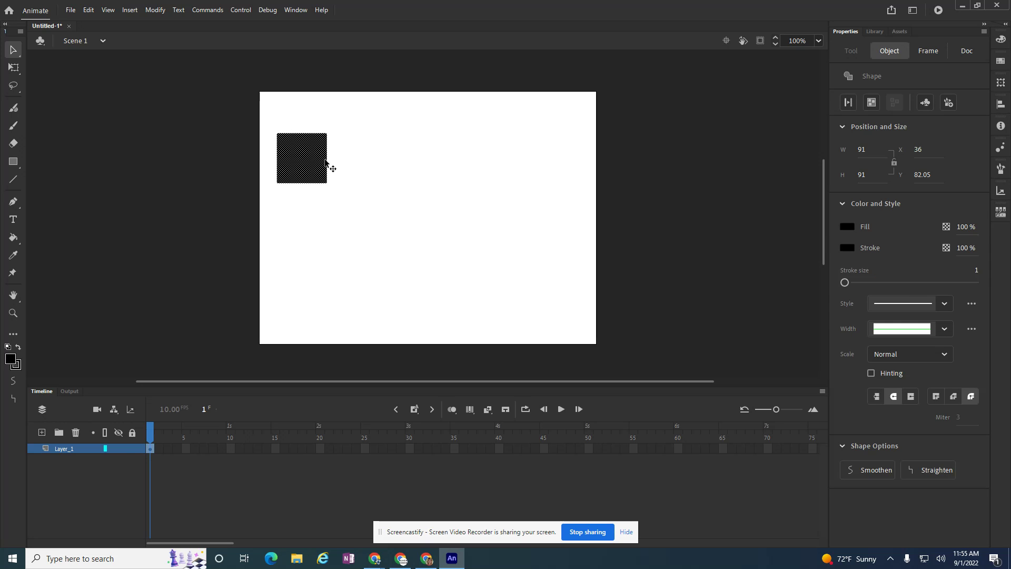
{"action": "right_click", "coordinate": [158, 449]}
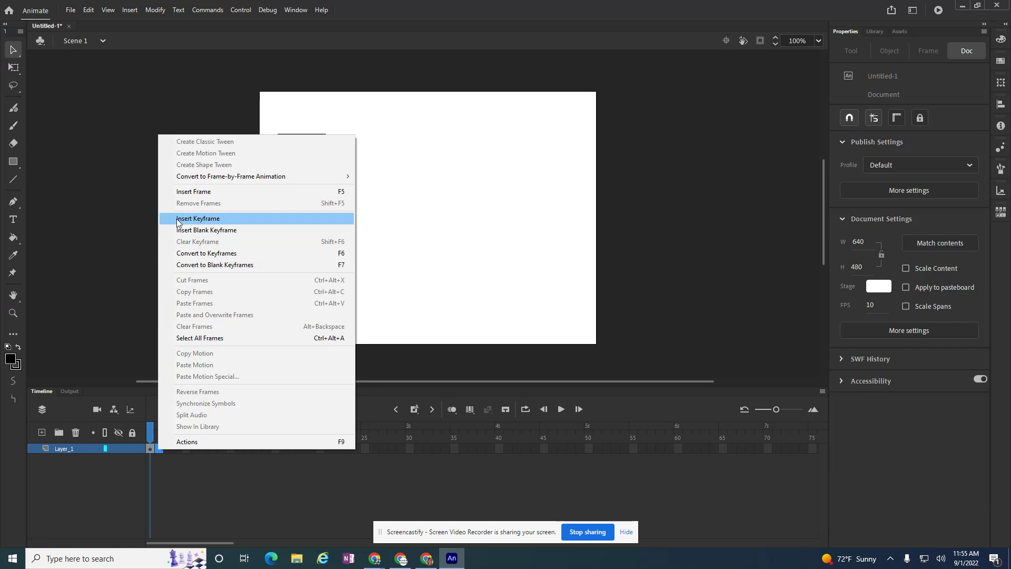
{"action": "left_click", "coordinate": [205, 220]}
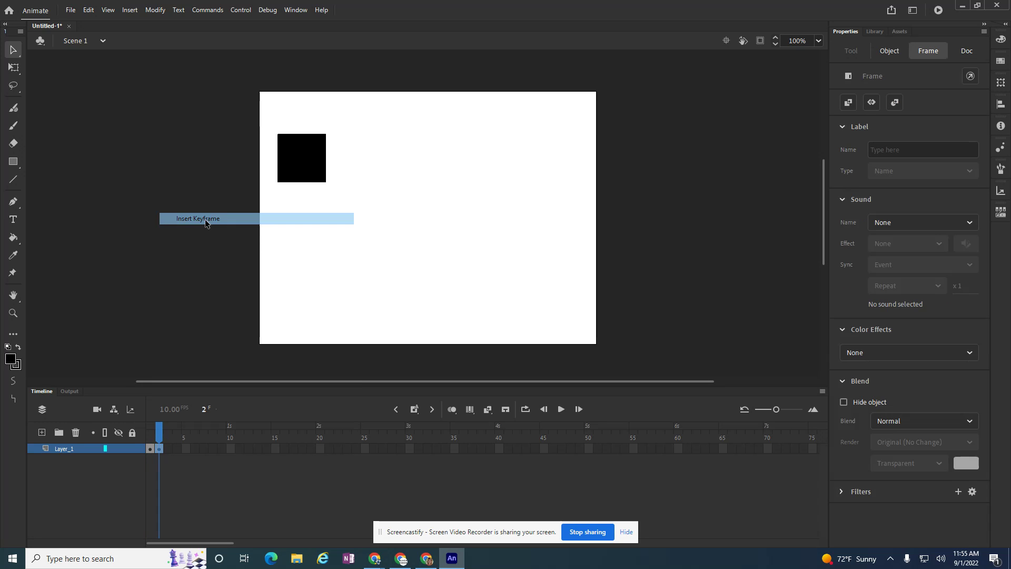
{"action": "left_click_drag", "start_coordinate": [306, 169], "coordinate": [311, 176]}
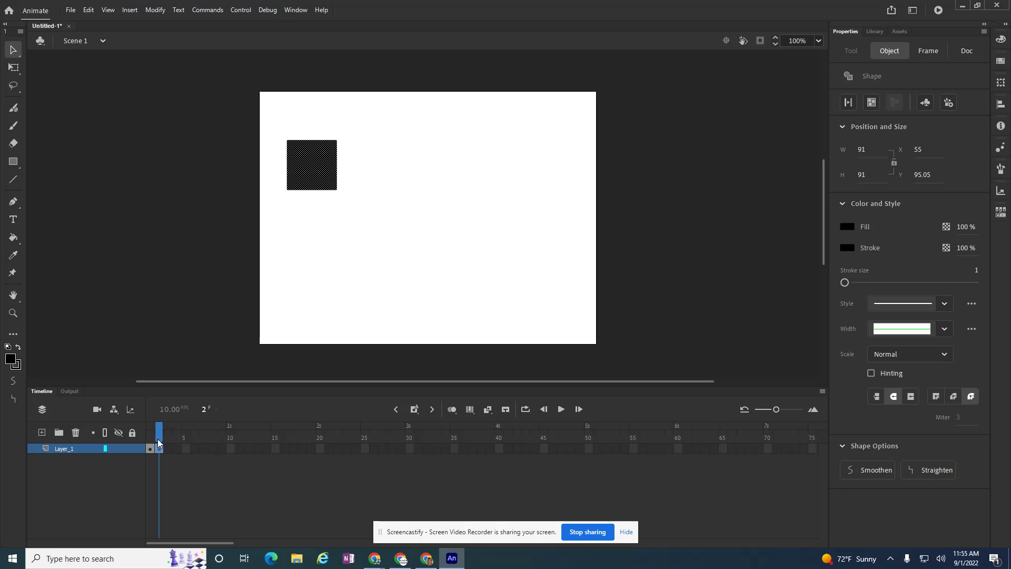
{"action": "left_click_drag", "start_coordinate": [160, 436], "coordinate": [157, 438]}
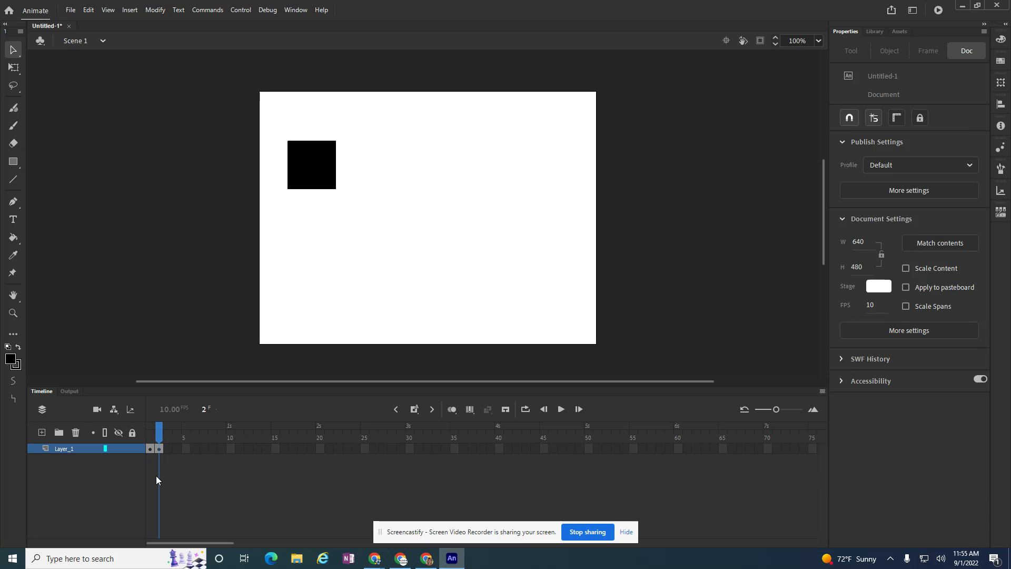
Insert a keyframe at frame 3 and move the square to about X 76, Y 119
{"action": "right_click", "coordinate": [170, 450]}
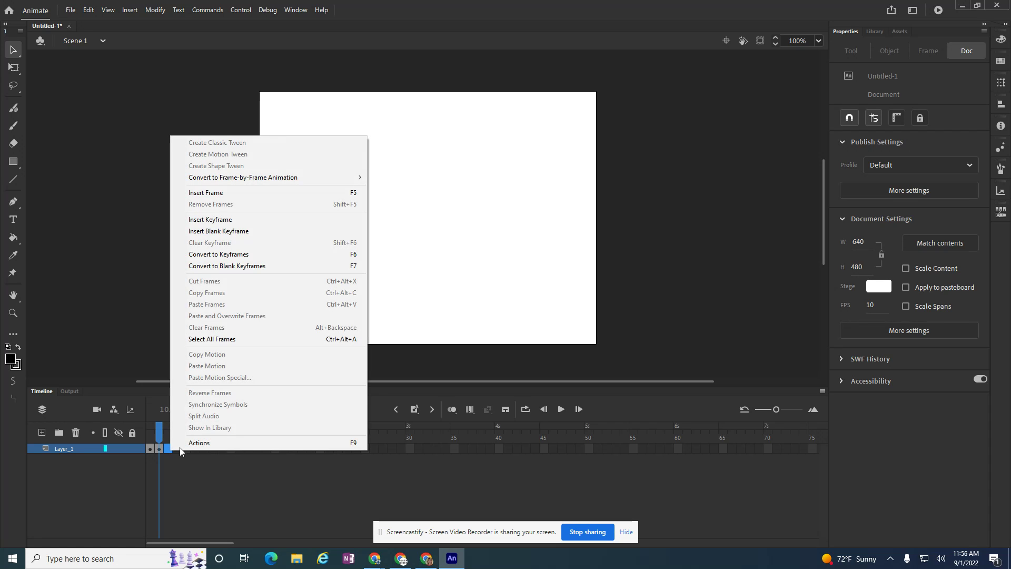
{"action": "left_click", "coordinate": [221, 221]}
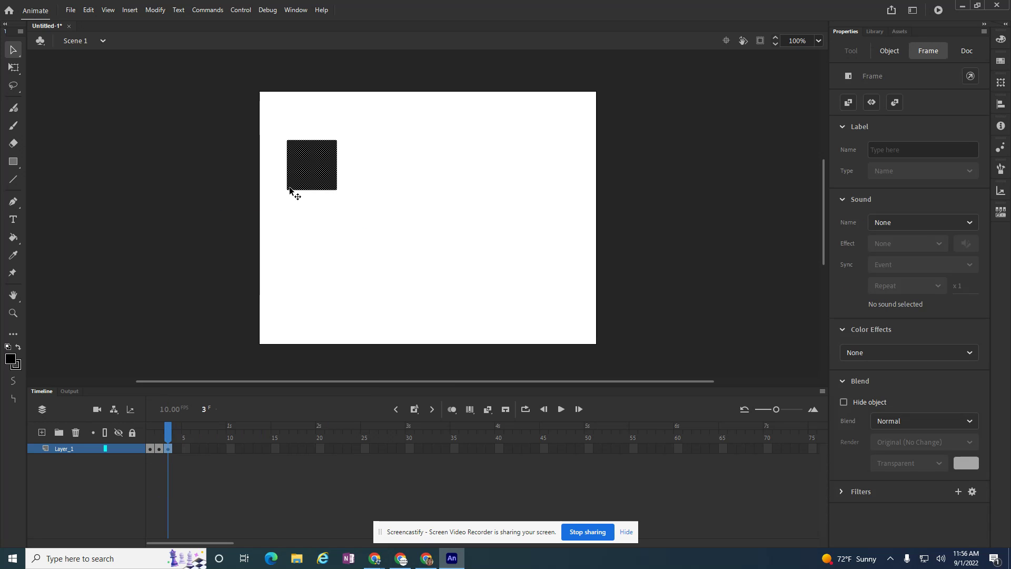
{"action": "left_click", "coordinate": [313, 167]}
{"action": "left_click_drag", "start_coordinate": [314, 165], "coordinate": [325, 177]}
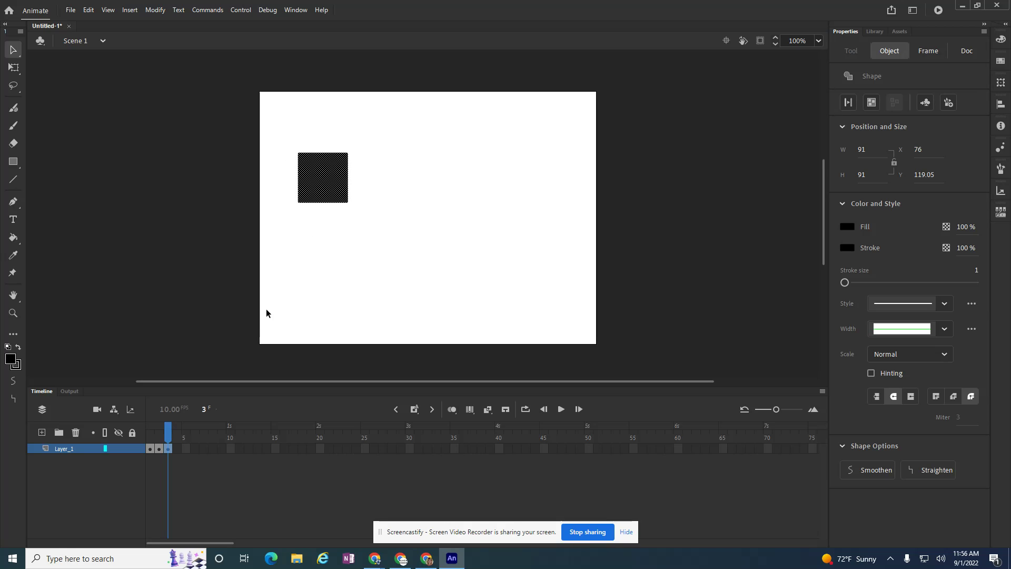
Insert a keyframe at frame 4 and move the square slightly further down and right
{"action": "right_click", "coordinate": [178, 450]}
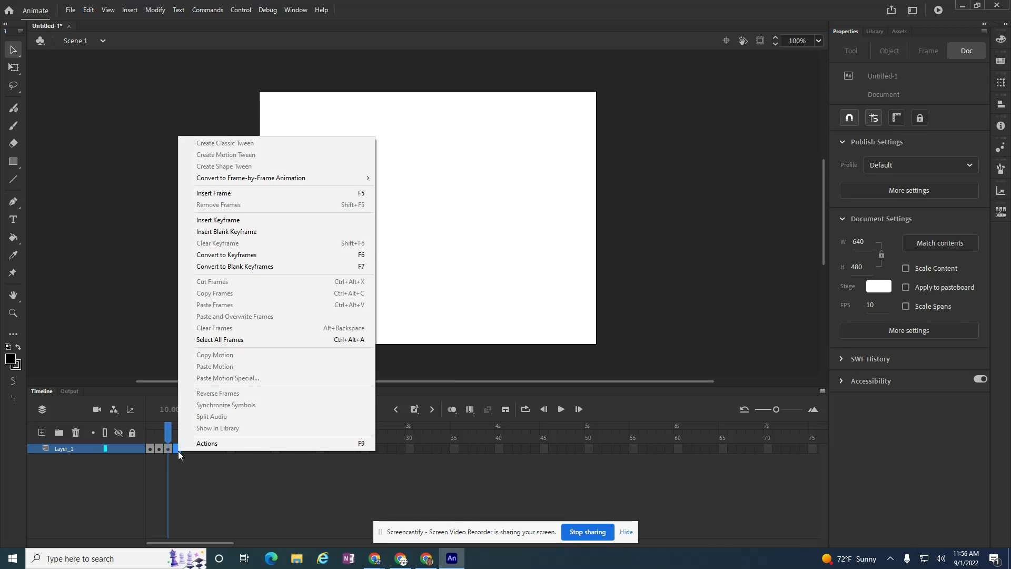
{"action": "left_click", "coordinate": [230, 223]}
{"action": "left_click", "coordinate": [328, 186]}
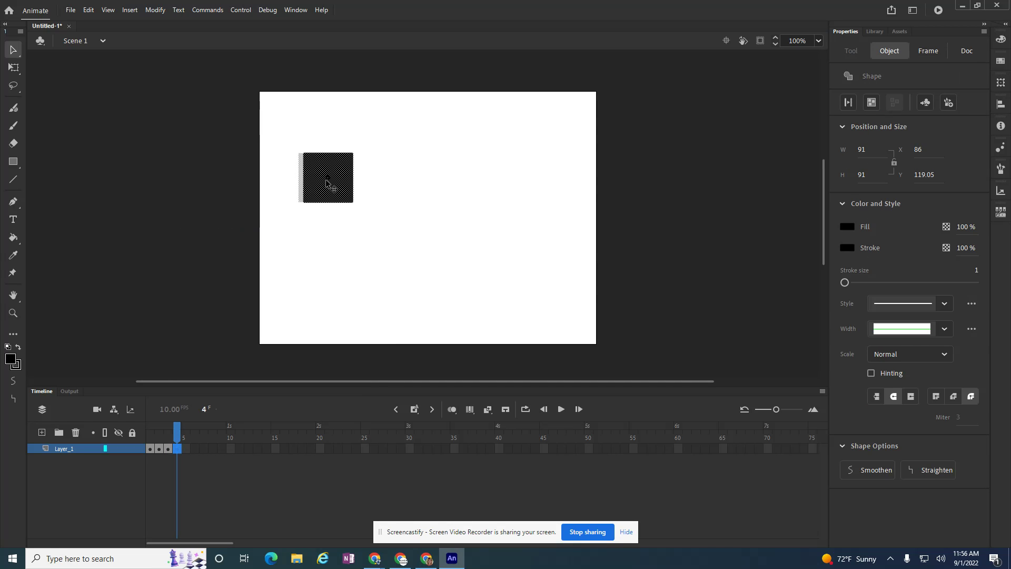
{"action": "left_click_drag", "start_coordinate": [327, 185], "coordinate": [337, 201]}
Deselect the square and play back the four-frame animation, checking it with the playhead
{"action": "left_click", "coordinate": [392, 362]}
{"action": "key", "text": "Return"}
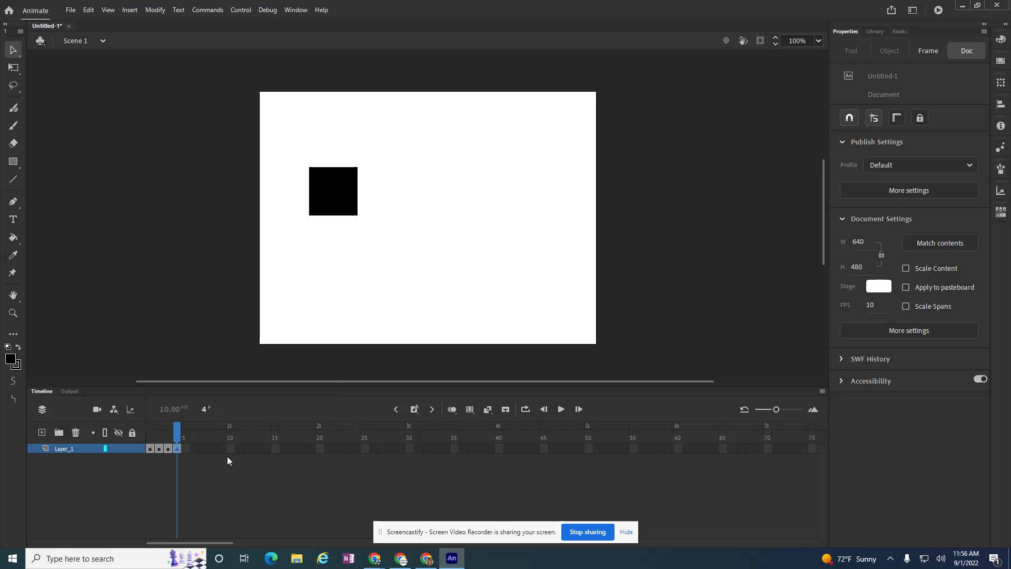
{"action": "mouse_move", "coordinate": [177, 431]}
{"action": "left_mouse_down"}
{"action": "mouse_move", "coordinate": [151, 433]}
{"action": "mouse_move", "coordinate": [177, 433]}
{"action": "left_mouse_up"}
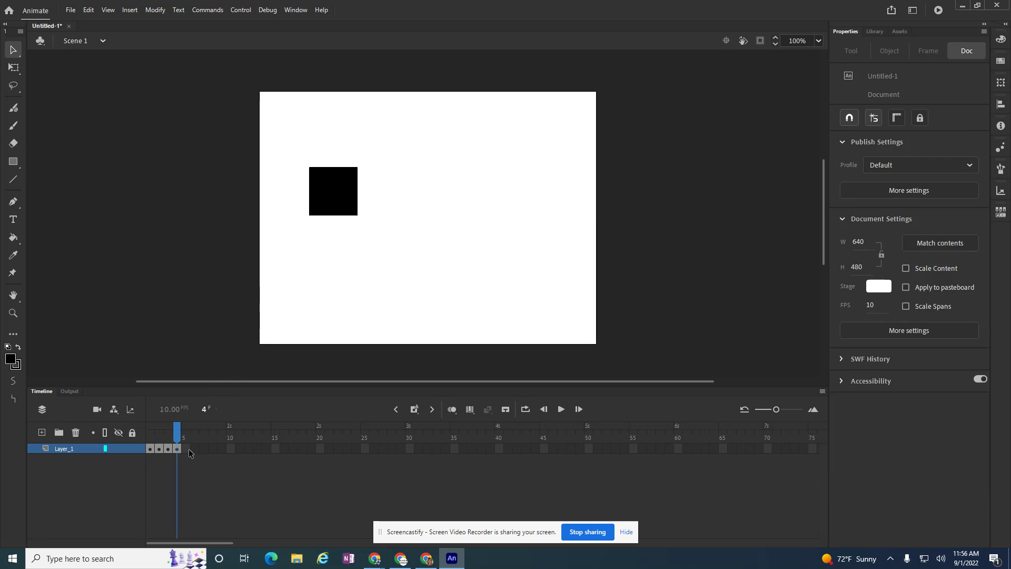
On a new keyframe at frame 5, move the square down and right and scale it to about 121 by 121 with Free Transform
{"action": "right_click", "coordinate": [186, 451]}
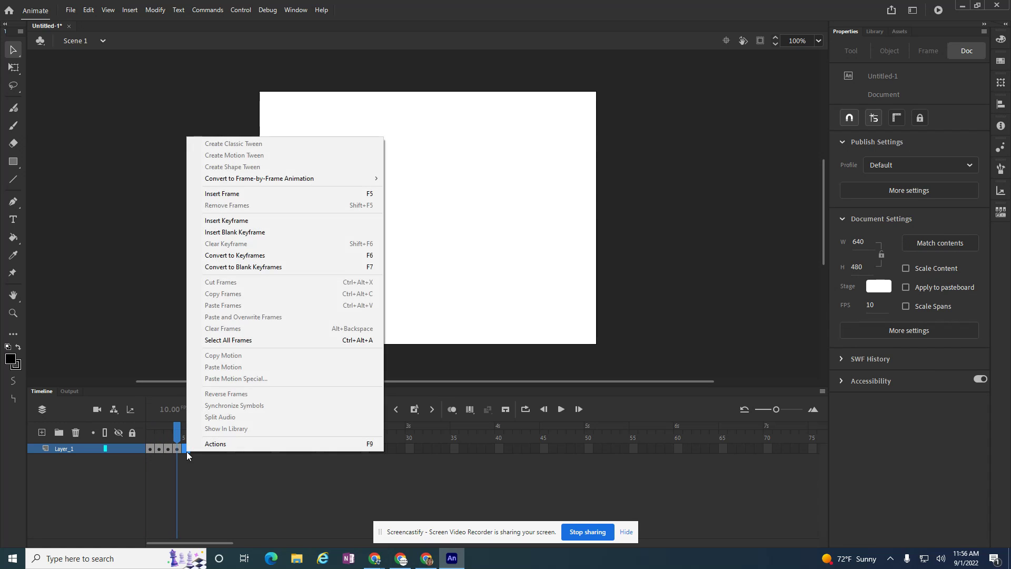
{"action": "left_click", "coordinate": [217, 221]}
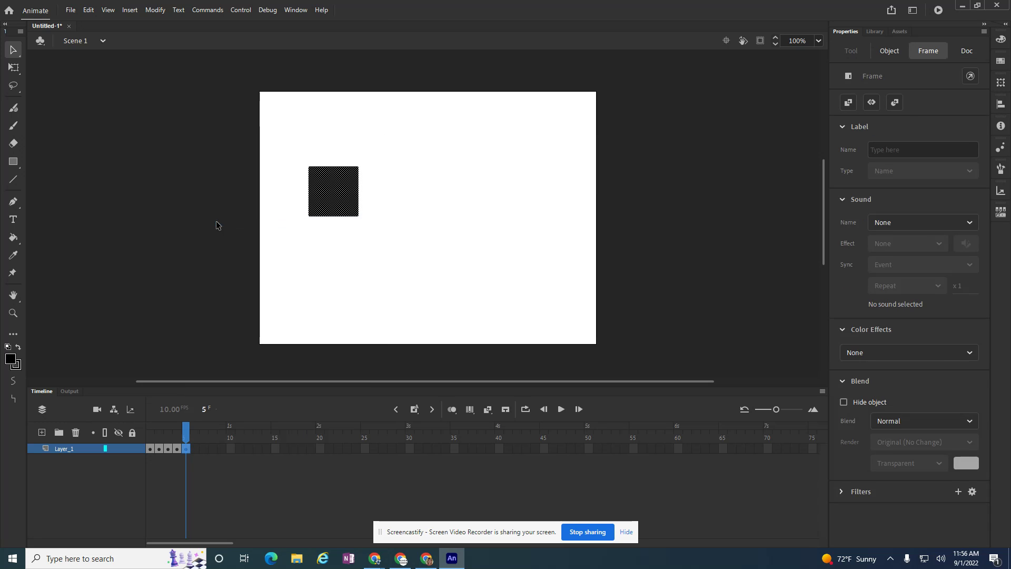
{"action": "left_click_drag", "start_coordinate": [333, 193], "coordinate": [337, 198]}
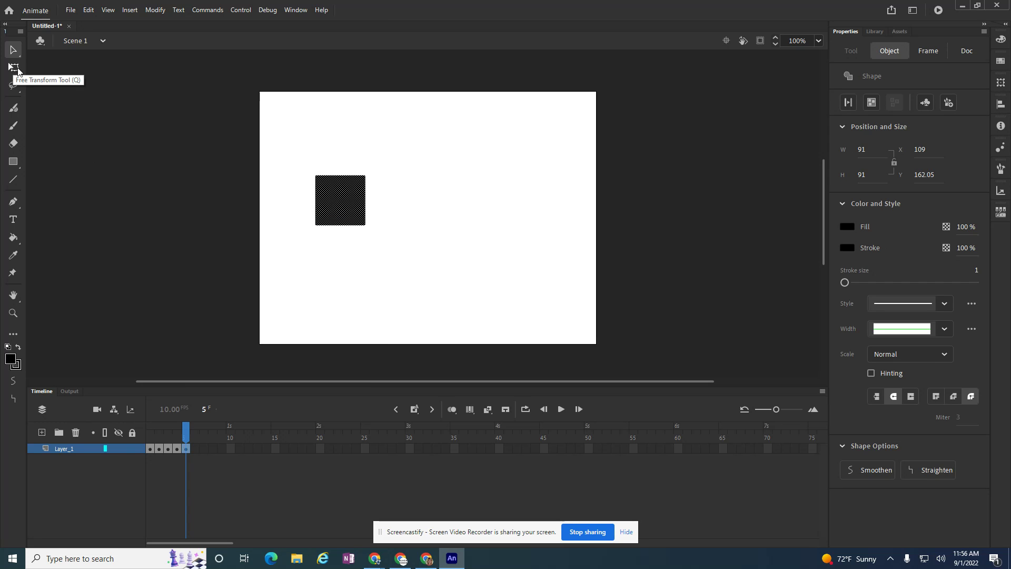
{"action": "left_click", "coordinate": [14, 69]}
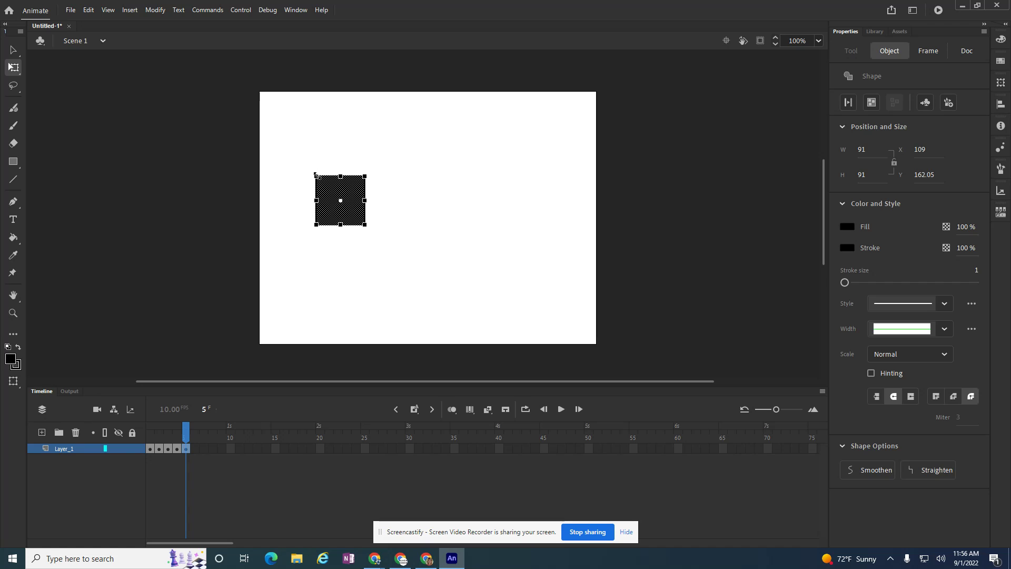
{"action": "left_click_drag", "start_coordinate": [314, 172], "coordinate": [308, 165]}
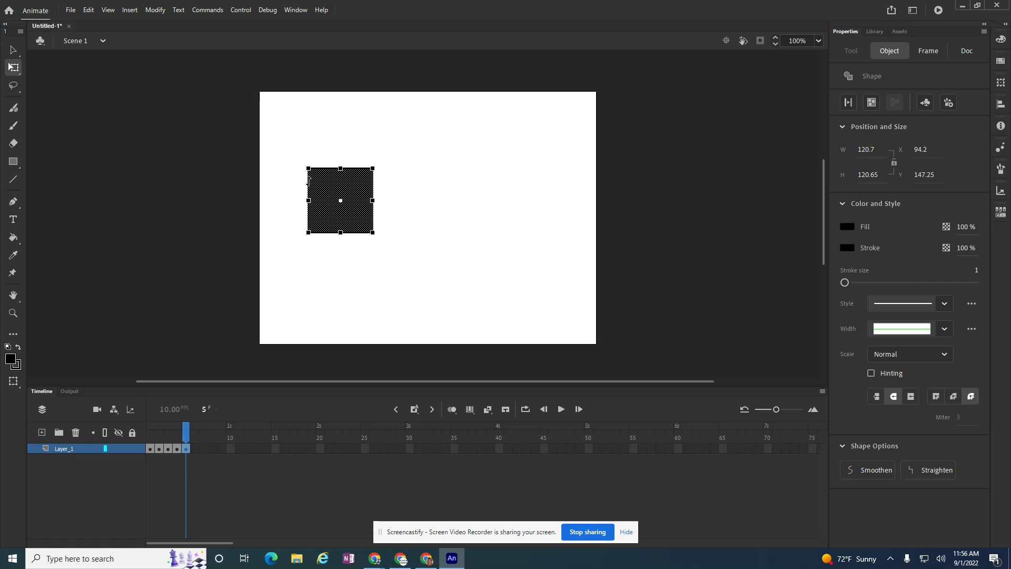
On a new keyframe at frame 6, enlarge the square to about 152 by 154, positioned near X 98, Y 152
{"action": "right_click", "coordinate": [195, 449]}
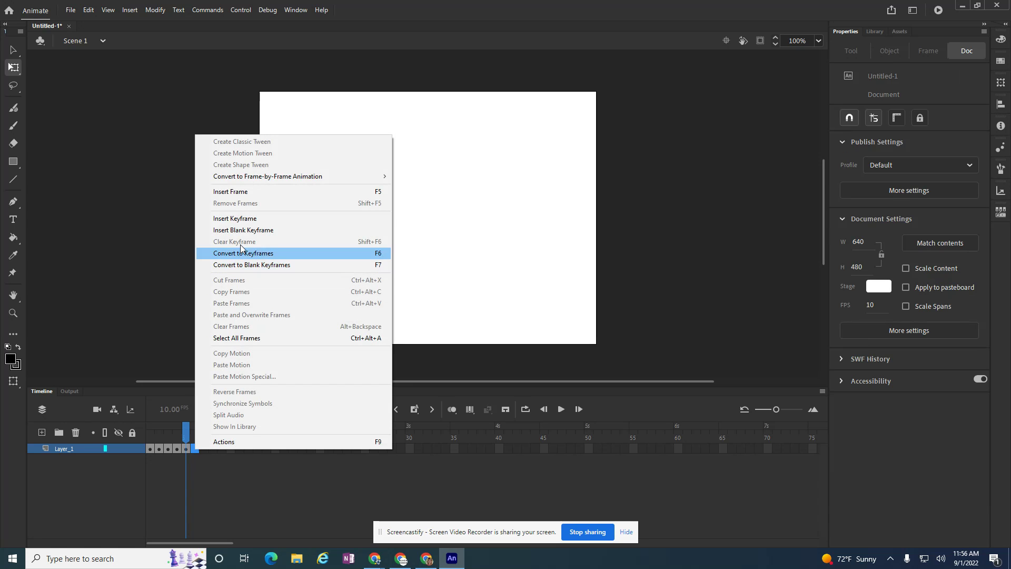
{"action": "left_click", "coordinate": [248, 219]}
{"action": "left_click_drag", "start_coordinate": [329, 192], "coordinate": [308, 170]}
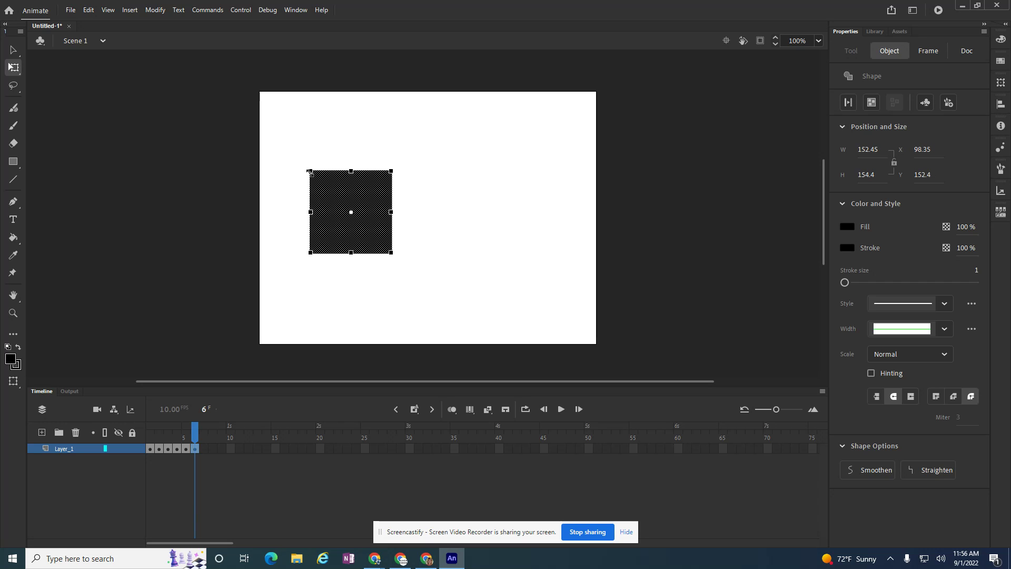
On a new keyframe at frame 7, enlarge the square to about 180 by 188 and move it to about X 107, Y 155
{"action": "right_click", "coordinate": [205, 448]}
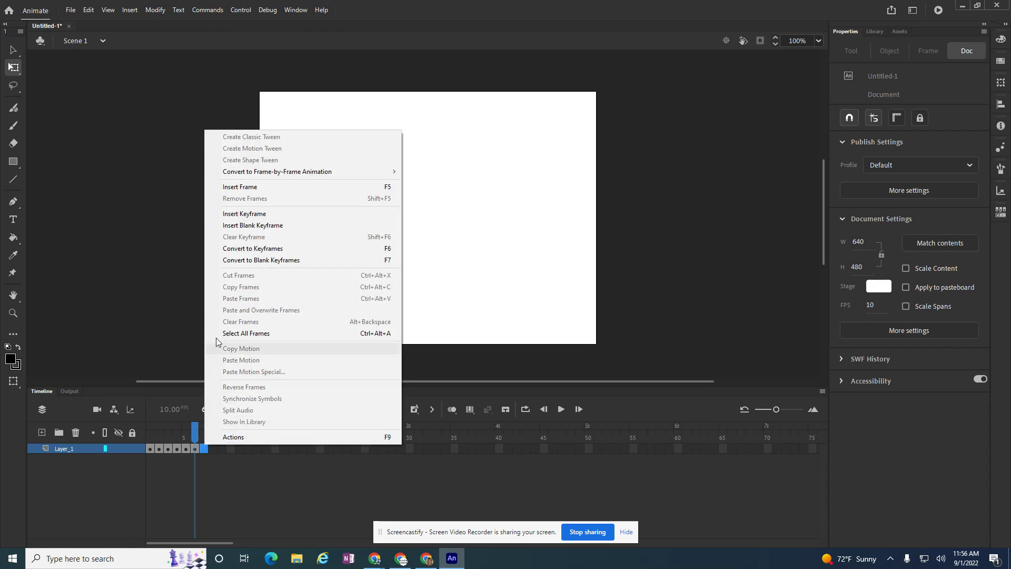
{"action": "left_click", "coordinate": [246, 214]}
{"action": "left_click_drag", "start_coordinate": [310, 170], "coordinate": [301, 160]}
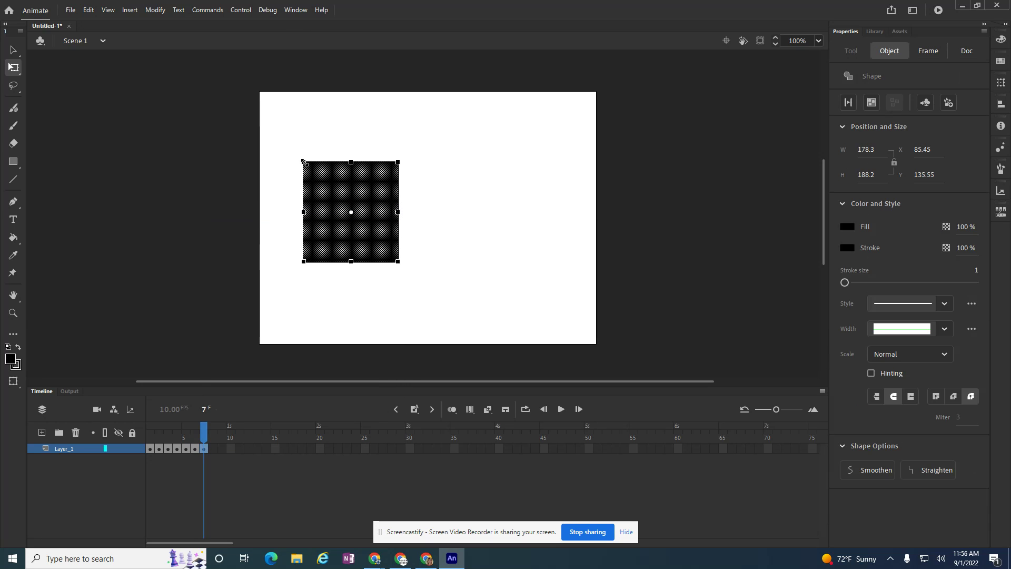
{"action": "left_click_drag", "start_coordinate": [334, 201], "coordinate": [347, 212]}
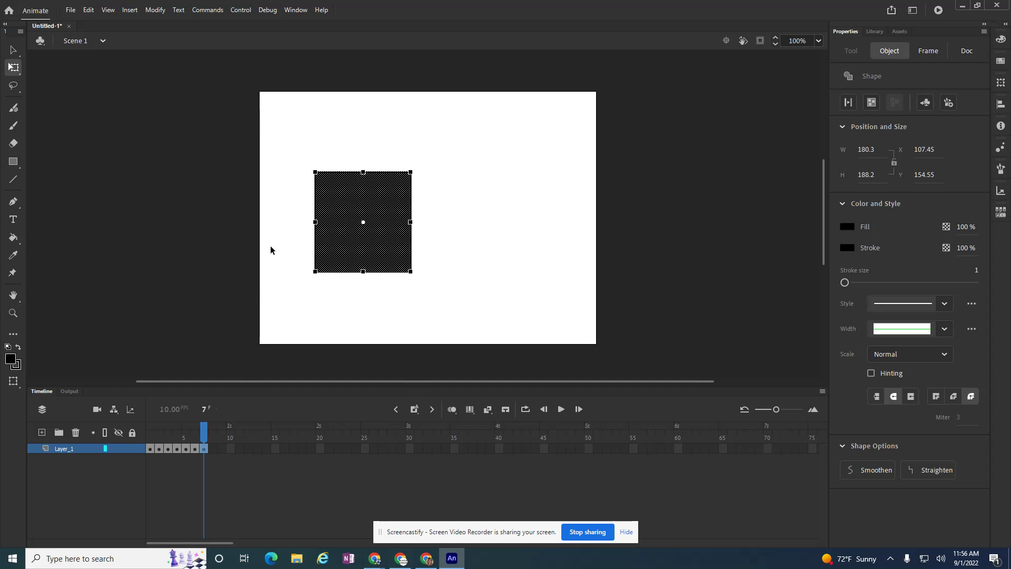
On a new keyframe at frame 8, enlarge the square to about 202 by 216 and play back the animation
{"action": "right_click", "coordinate": [213, 449]}
{"action": "left_click", "coordinate": [238, 223]}
{"action": "left_click_drag", "start_coordinate": [337, 196], "coordinate": [320, 179]}
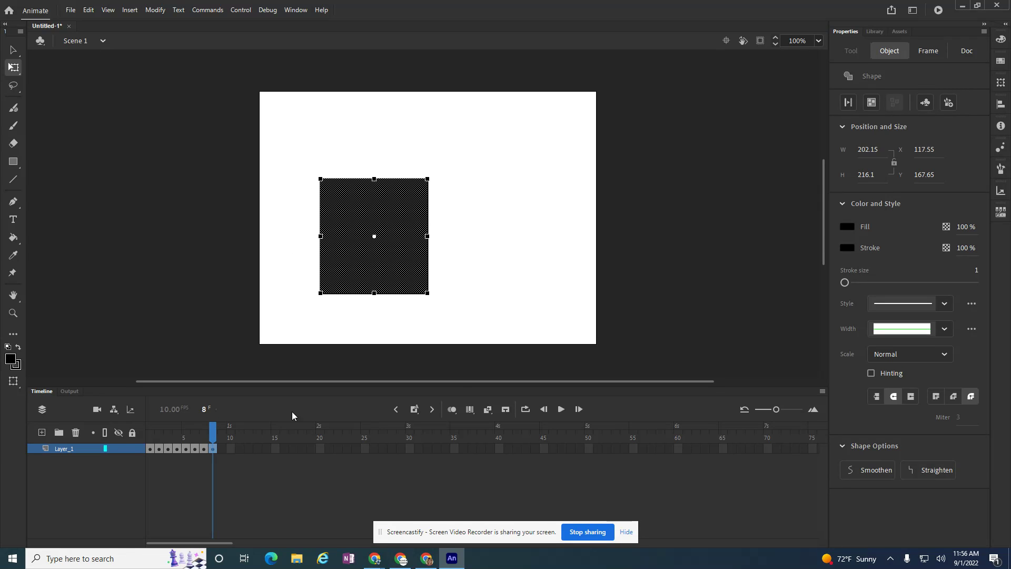
{"action": "key", "text": "Return"}
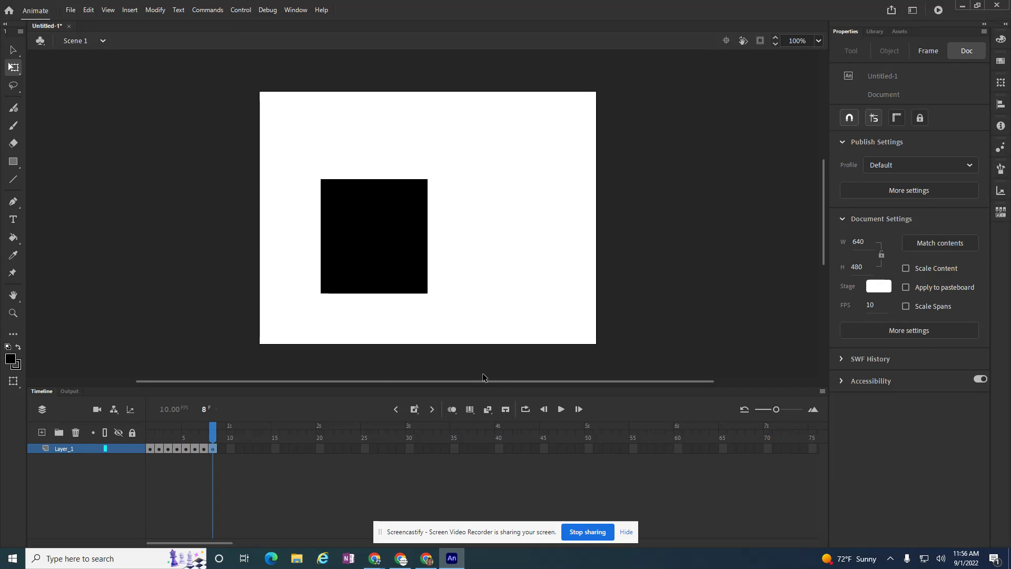
{"action": "key", "text": "Return"}
On a new keyframe at frame 9, shift the square down and right and enlarge it to about 246 by 264
{"action": "right_click", "coordinate": [219, 449]}
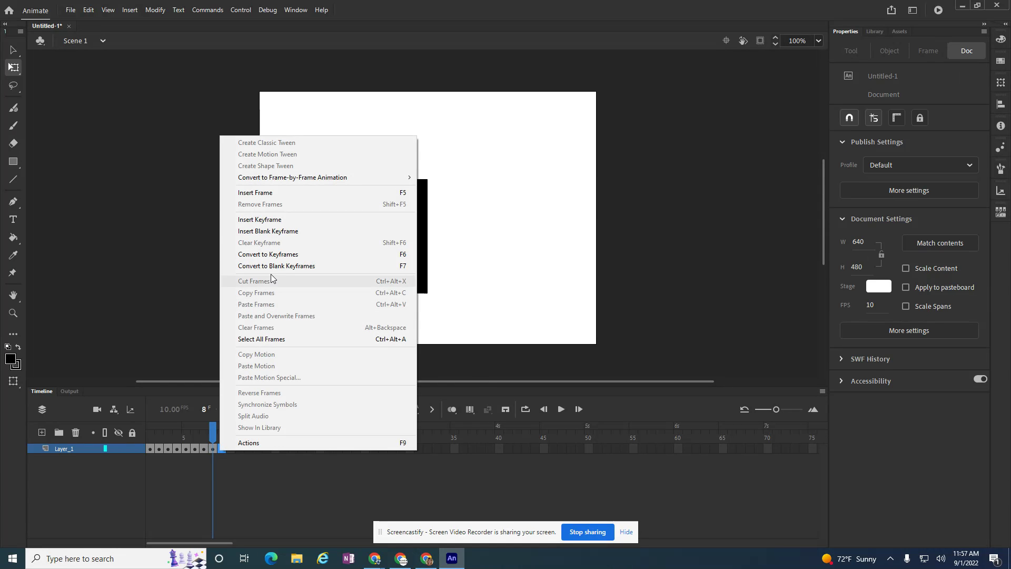
{"action": "left_click", "coordinate": [261, 219]}
{"action": "left_click_drag", "start_coordinate": [373, 213], "coordinate": [385, 224]}
{"action": "left_click_drag", "start_coordinate": [333, 188], "coordinate": [321, 177]}
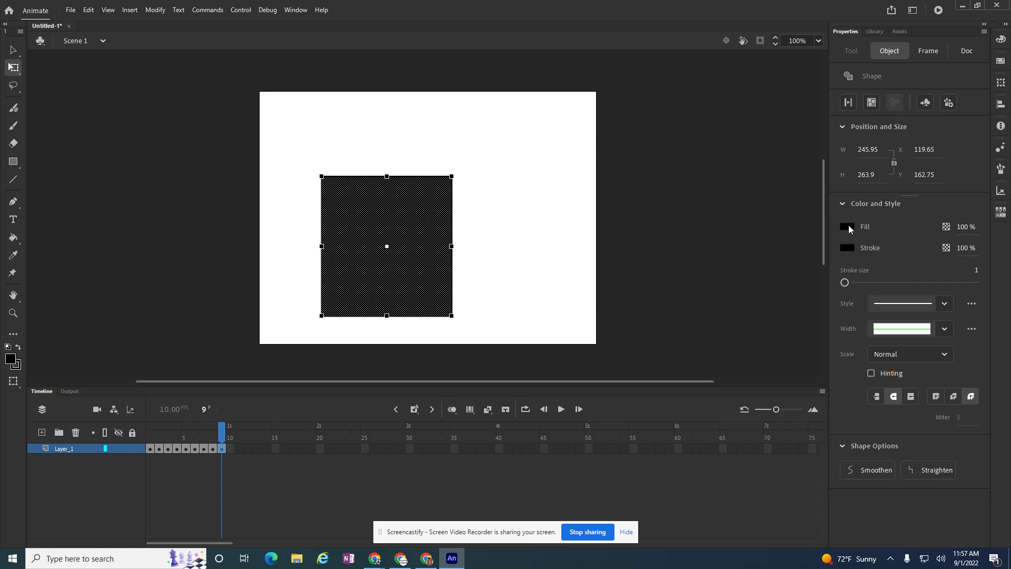
Change both the fill and the stroke of the square on frame 9 to dark blue
{"action": "left_click", "coordinate": [847, 226]}
{"action": "left_click", "coordinate": [698, 280]}
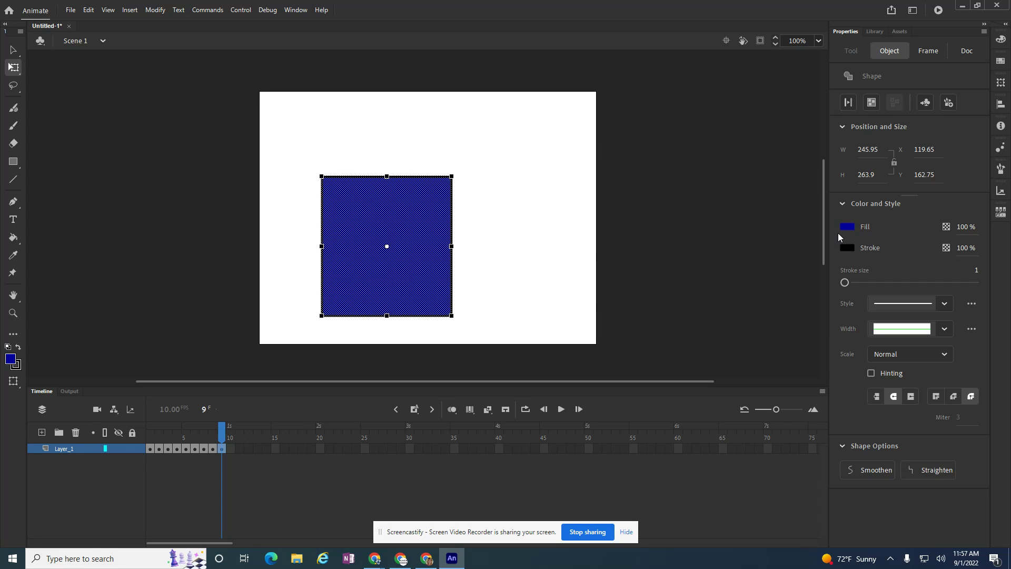
{"action": "left_click", "coordinate": [847, 248]}
{"action": "left_click", "coordinate": [700, 300]}
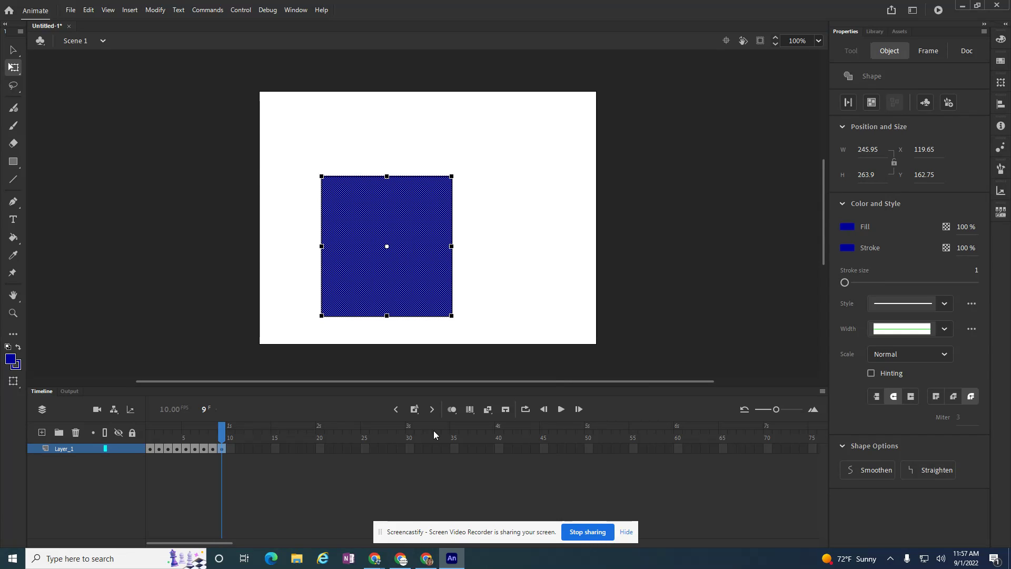
On a new keyframe at frame 10, move the square down and right to about X 142, Y 190 and enlarge it slightly
{"action": "right_click", "coordinate": [227, 448]}
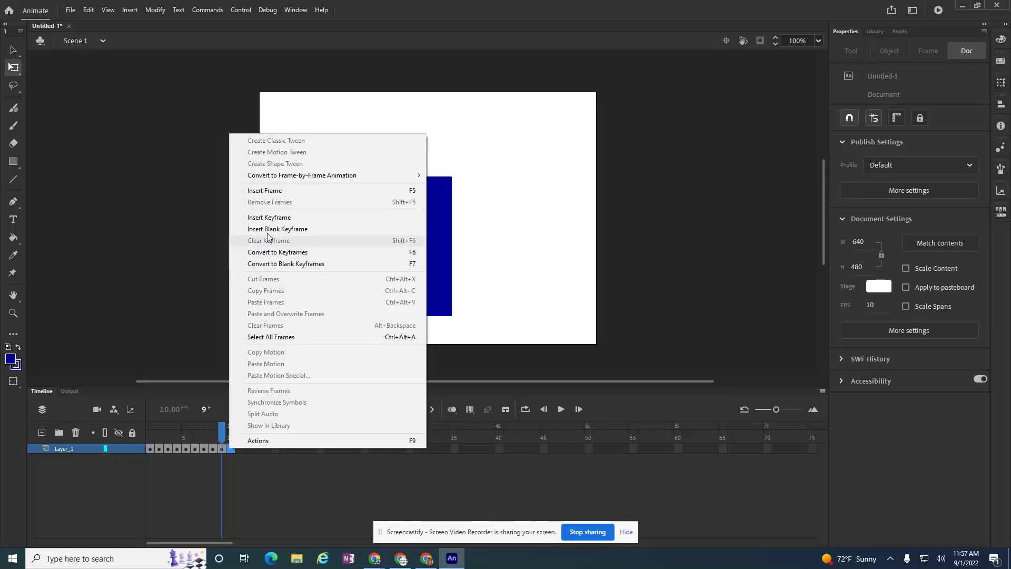
{"action": "left_click", "coordinate": [268, 217]}
{"action": "left_click", "coordinate": [379, 235]}
{"action": "left_click_drag", "start_coordinate": [366, 216], "coordinate": [378, 232]}
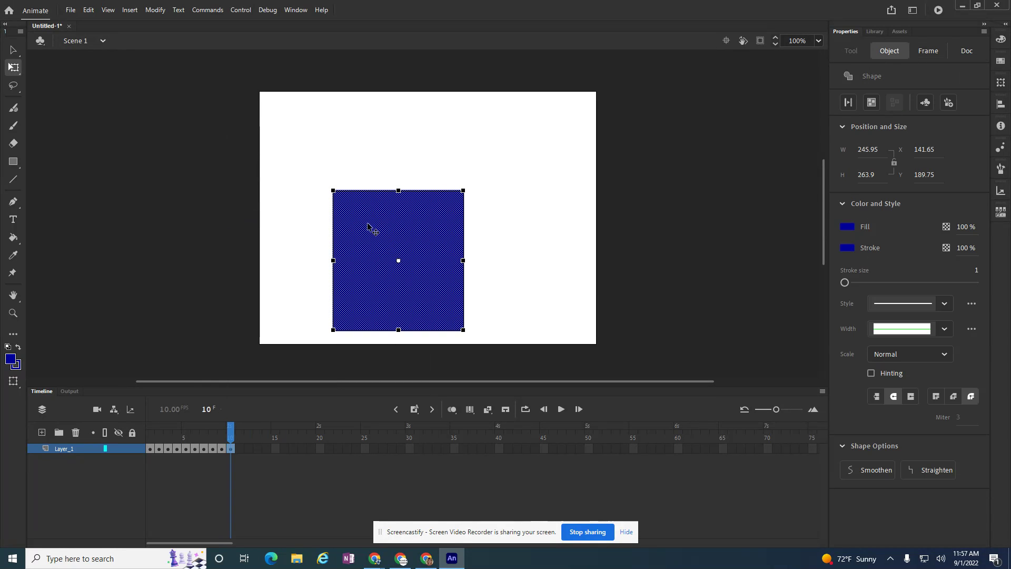
{"action": "left_click_drag", "start_coordinate": [333, 190], "coordinate": [322, 179]}
On a new keyframe at frame 11, shift the square down and right, enlarge it to about 308 by 336 and play back the animation
{"action": "left_click", "coordinate": [240, 449]}
{"action": "right_click", "coordinate": [240, 452]}
{"action": "left_click", "coordinate": [316, 219]}
{"action": "left_click_drag", "start_coordinate": [388, 248], "coordinate": [404, 264]}
{"action": "left_click_drag", "start_coordinate": [345, 198], "coordinate": [340, 186]}
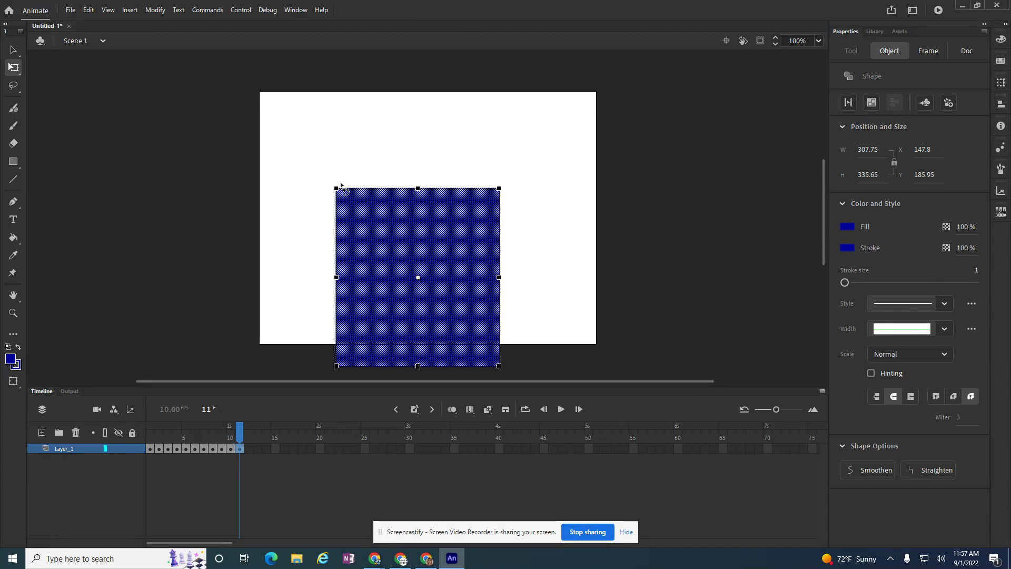
{"action": "key", "text": "Return"}
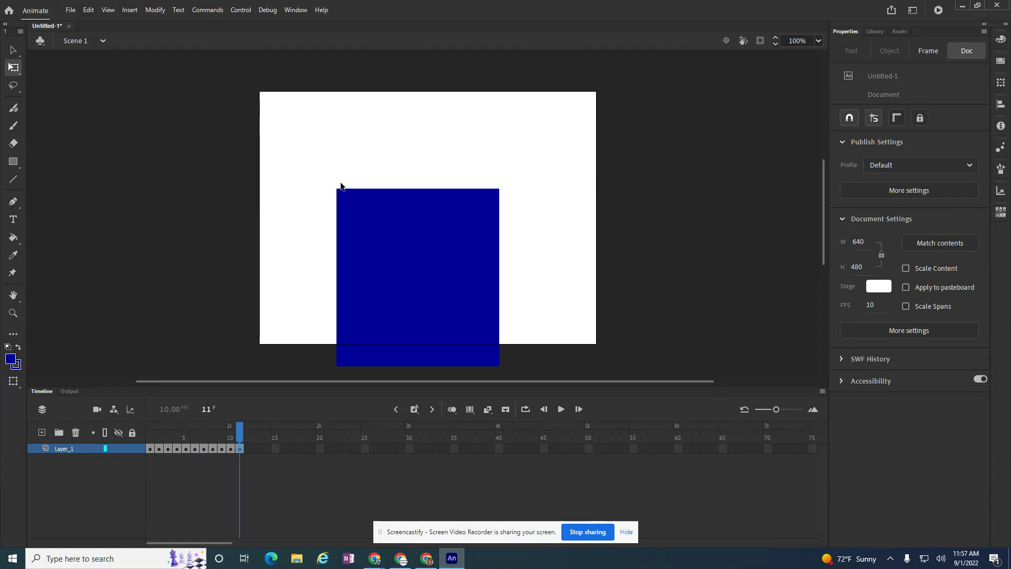
{"action": "key", "text": "Return"}
On a new keyframe at frame 12, move the square up and right, shrink it to about 248 by 268 and rotate it slightly counterclockwise
{"action": "right_click", "coordinate": [249, 452]}
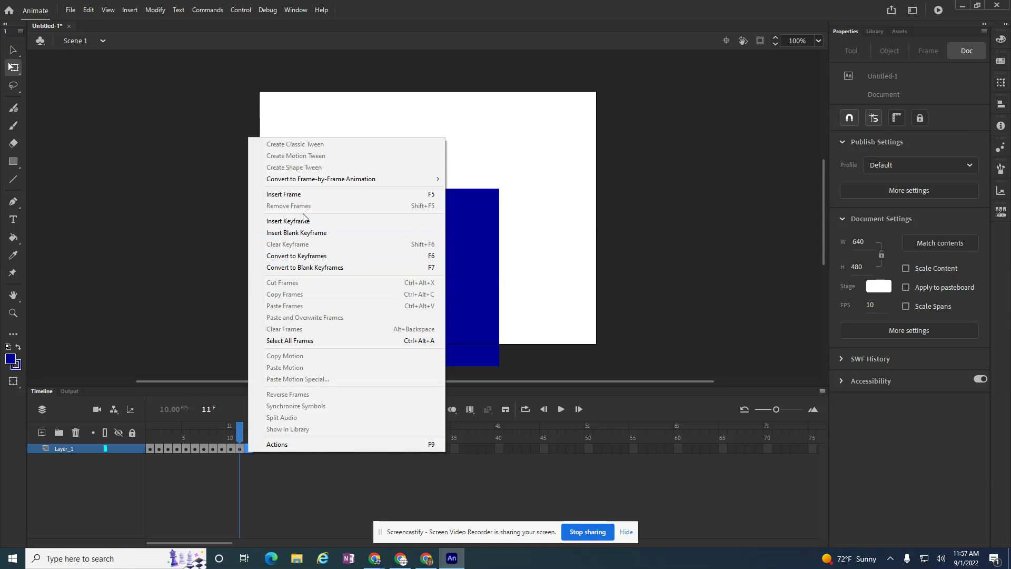
{"action": "left_click", "coordinate": [302, 222]}
{"action": "left_click_drag", "start_coordinate": [362, 232], "coordinate": [379, 219]}
{"action": "left_click_drag", "start_coordinate": [355, 175], "coordinate": [371, 193]}
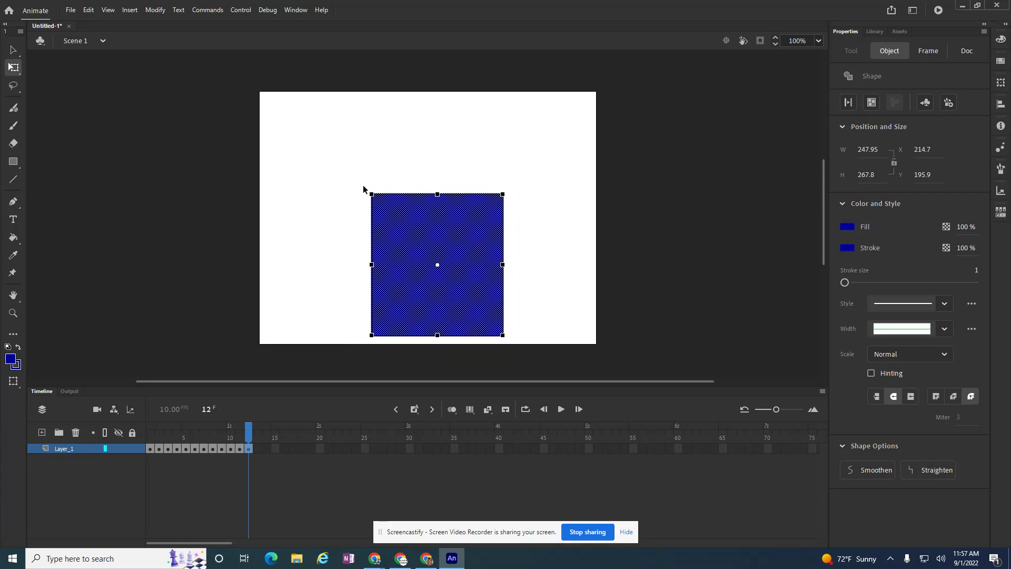
{"action": "left_click_drag", "start_coordinate": [370, 194], "coordinate": [360, 201]}
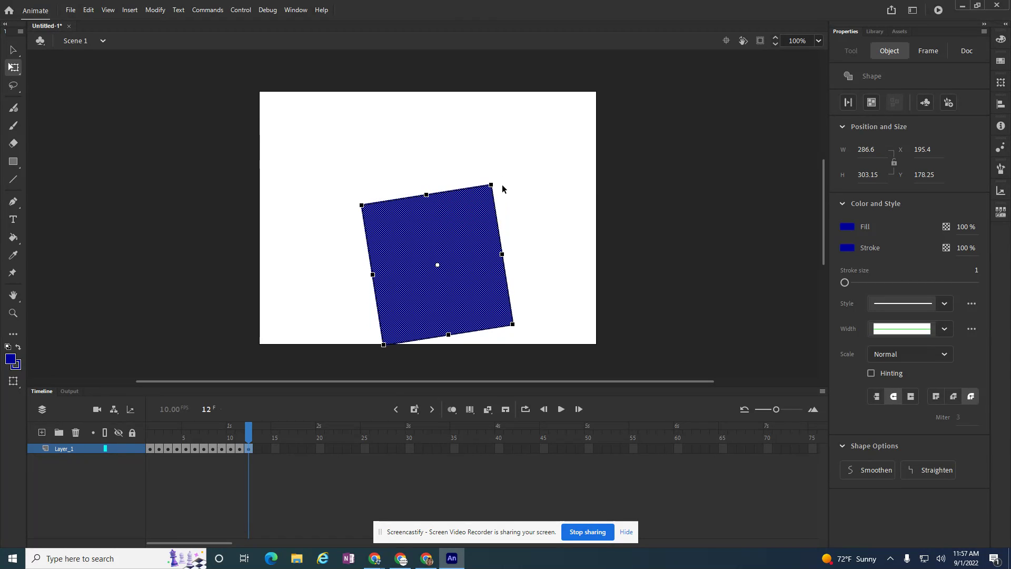
On a new keyframe at frame 13, move the tilted square up and right, shrink it and rotate it further counterclockwise
{"action": "right_click", "coordinate": [258, 451]}
{"action": "left_click", "coordinate": [304, 221]}
{"action": "left_click_drag", "start_coordinate": [396, 239], "coordinate": [411, 226]}
{"action": "left_click_drag", "start_coordinate": [530, 172], "coordinate": [501, 167]}
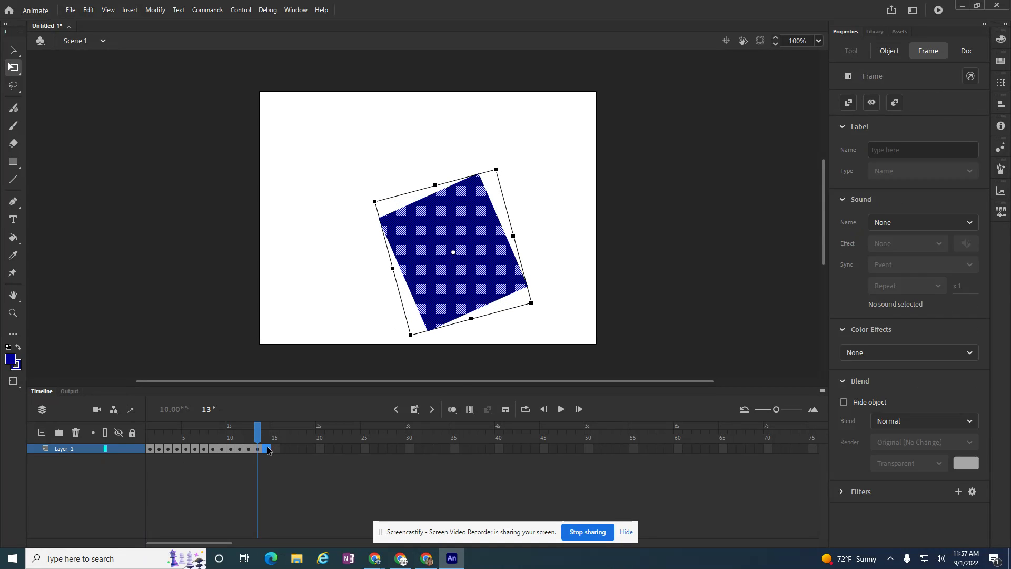
On a new keyframe at frame 14, shift the square to about X 260, Y 151, shrinking and rotating it counterclockwise to about 267 by 260 overall
{"action": "right_click", "coordinate": [268, 449]}
{"action": "left_click", "coordinate": [305, 212]}
{"action": "left_click_drag", "start_coordinate": [427, 240], "coordinate": [440, 227]}
{"action": "left_click_drag", "start_coordinate": [392, 160], "coordinate": [399, 173]}
{"action": "left_click_drag", "start_coordinate": [540, 175], "coordinate": [532, 160]}
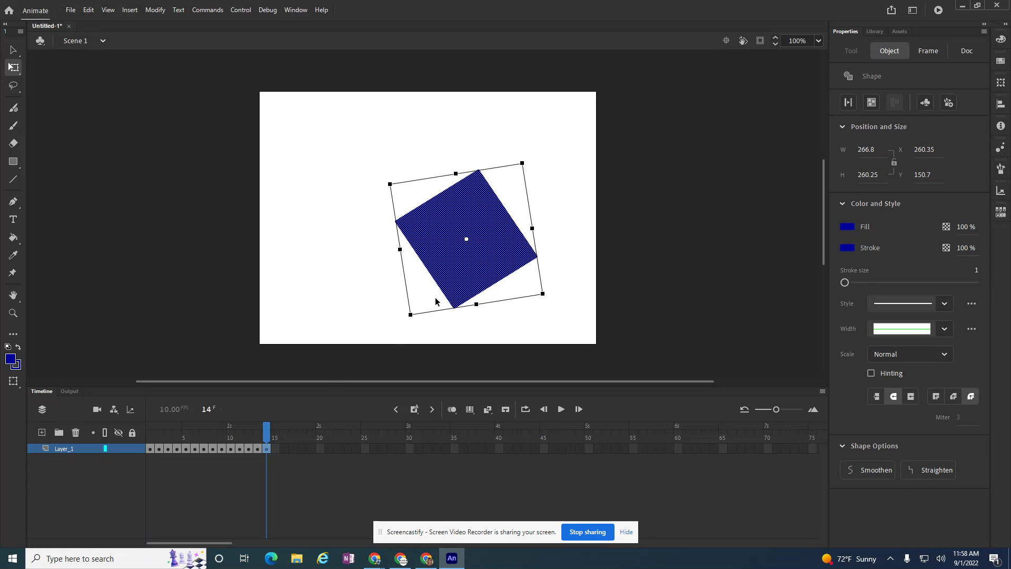
On a new keyframe at frame 15, shift, shrink and rotate the square to about 253 by 234 at X 286, Y 142, and play the animation
{"action": "right_click", "coordinate": [274, 448]}
{"action": "left_click", "coordinate": [315, 221]}
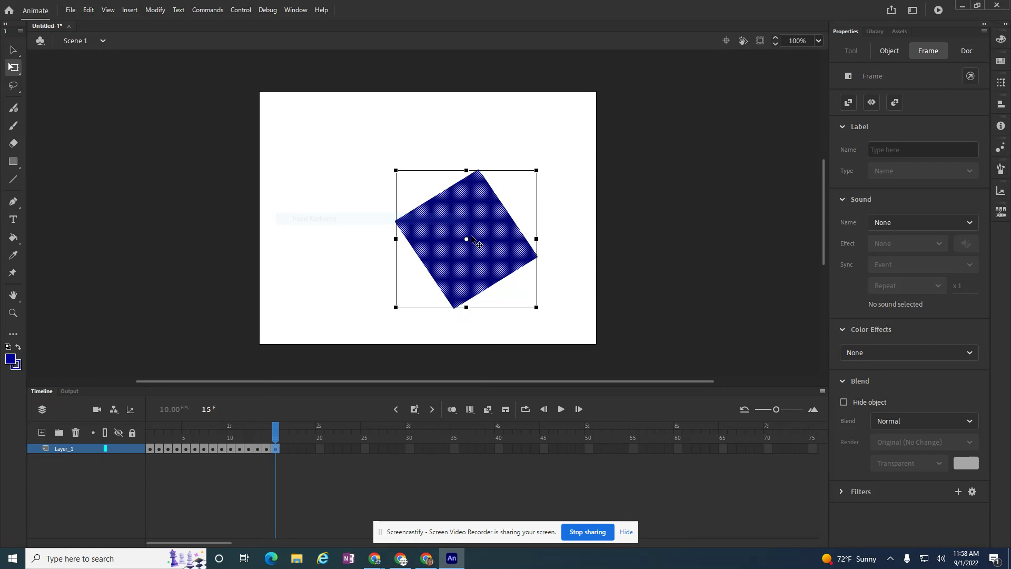
{"action": "left_click", "coordinate": [472, 240]}
{"action": "left_click_drag", "start_coordinate": [472, 239], "coordinate": [482, 228]}
{"action": "mouse_move", "coordinate": [548, 157]}
{"action": "left_mouse_down"}
{"action": "mouse_move", "coordinate": [542, 166]}
{"action": "mouse_move", "coordinate": [538, 155]}
{"action": "left_mouse_up"}
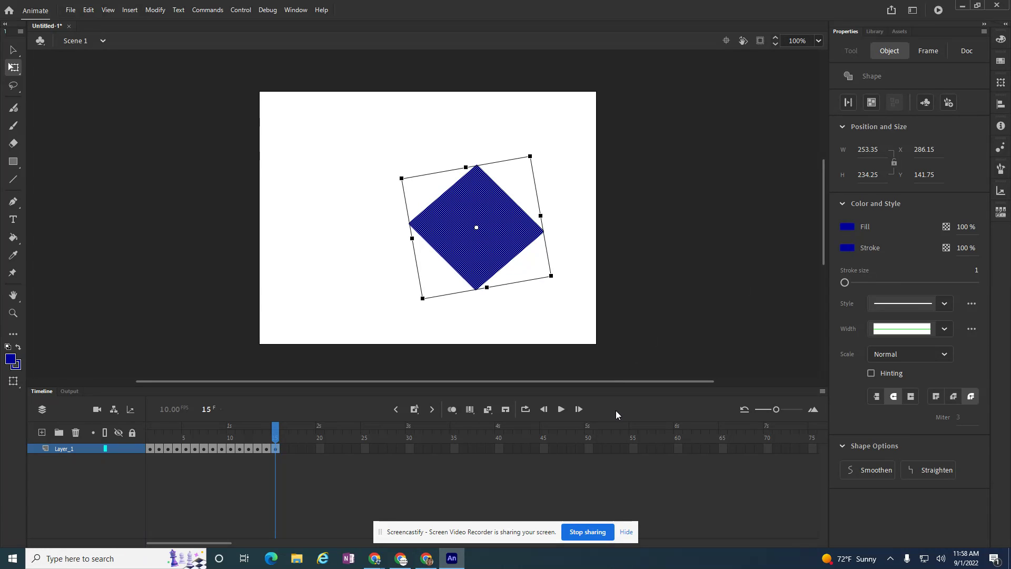
{"action": "key", "text": "Return"}
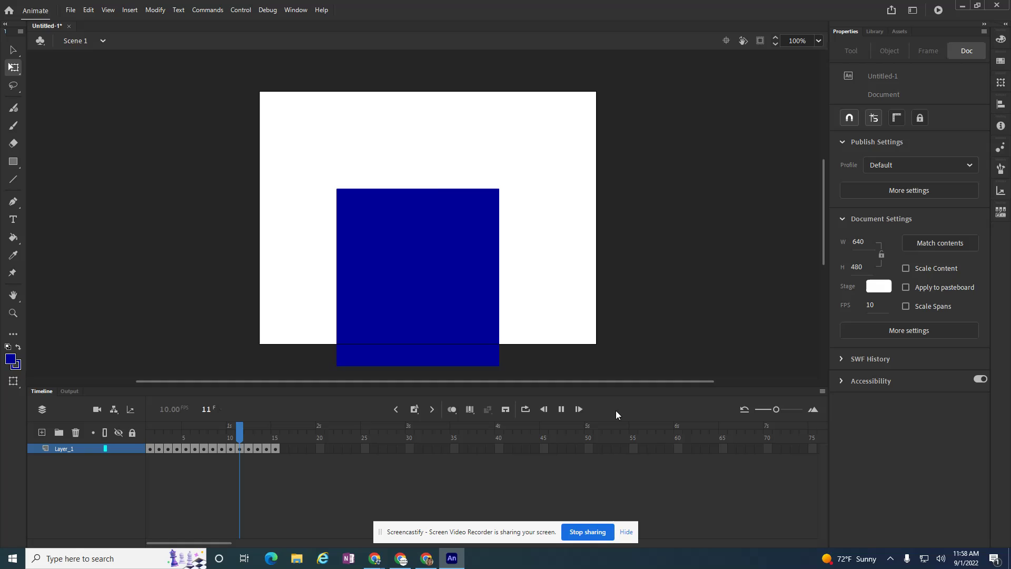
{"action": "key", "text": "Return"}
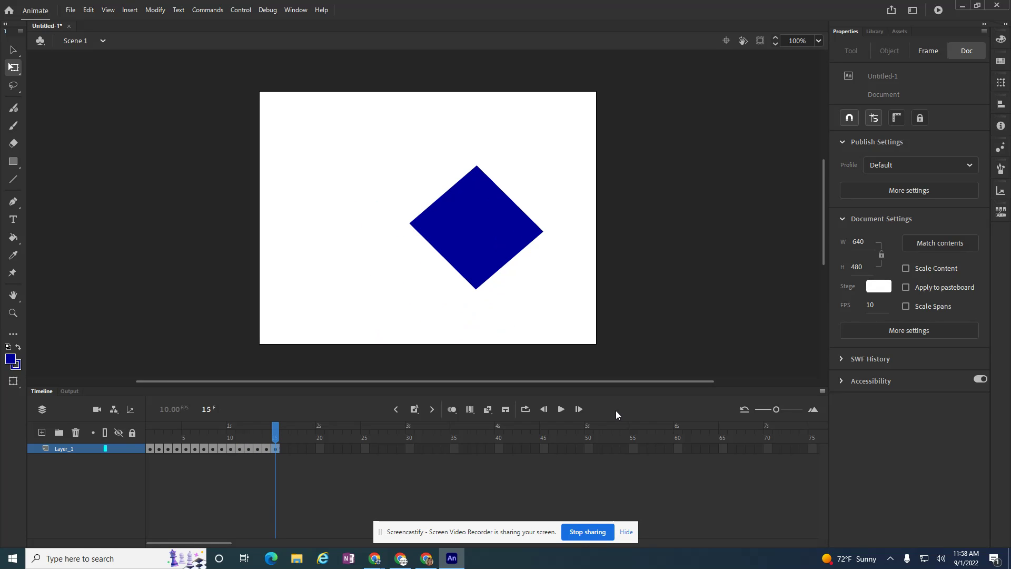